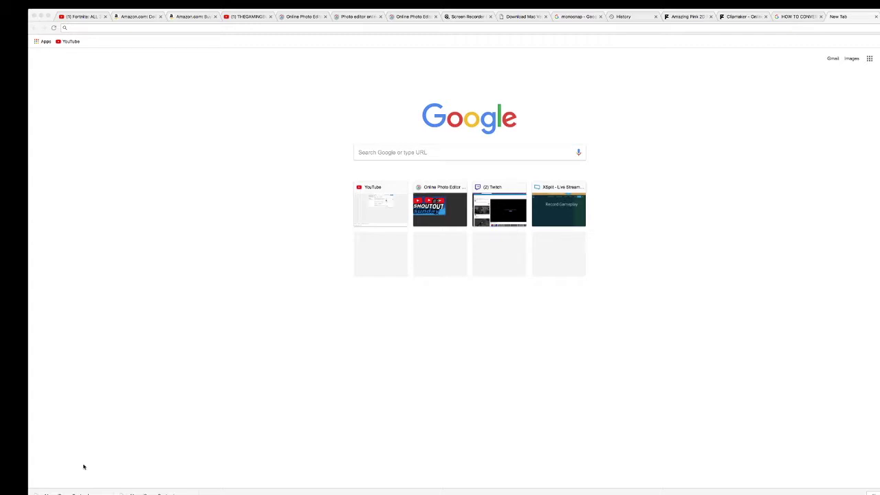
Go to panzoid.com in Chrome, fixing the misspelled address
left_click(420, 149)
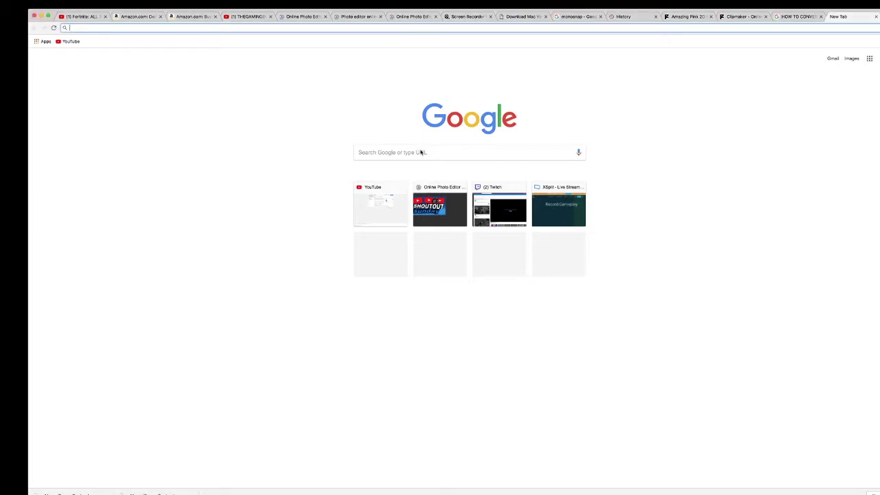
type("panz")
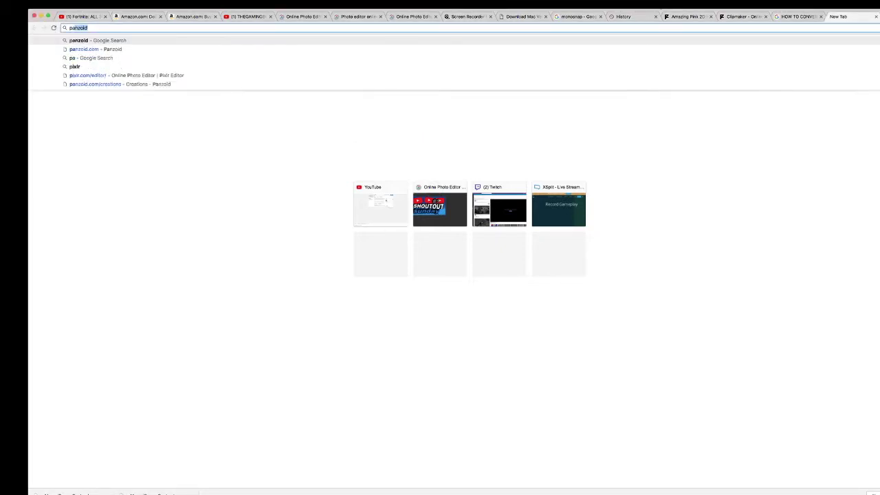
type("oin")
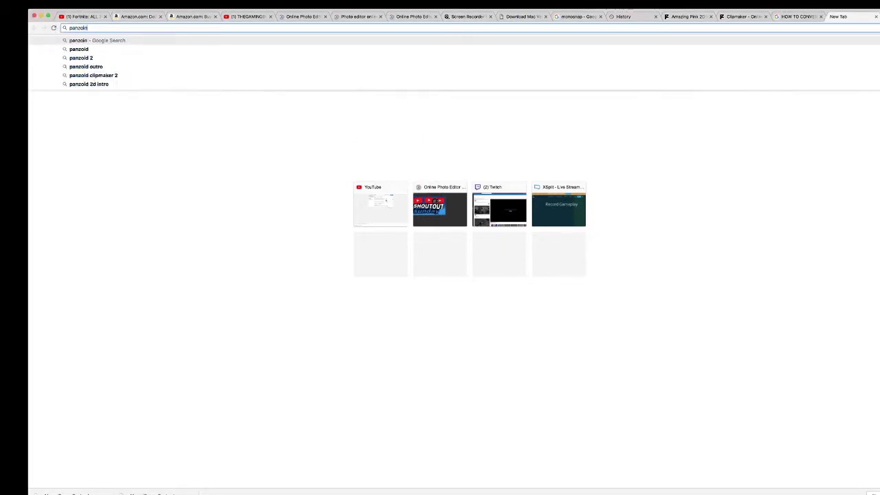
key("BackSpace")
type("d.c")
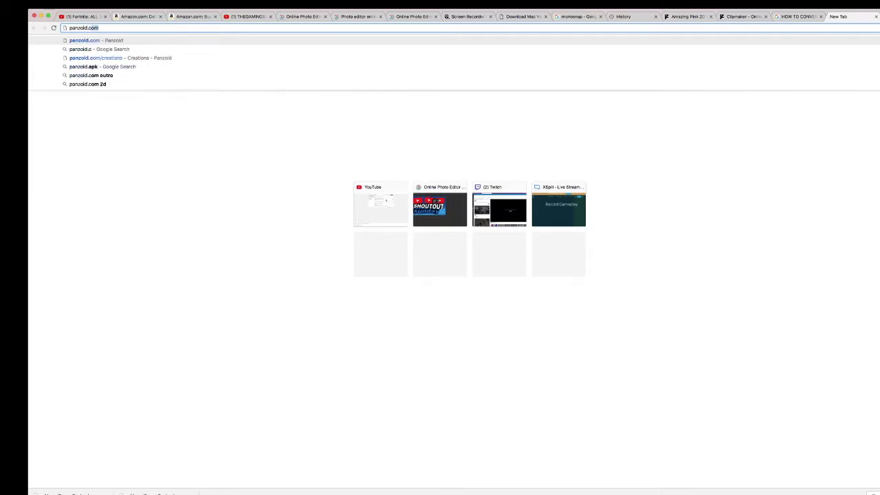
type("om")
key("Return")
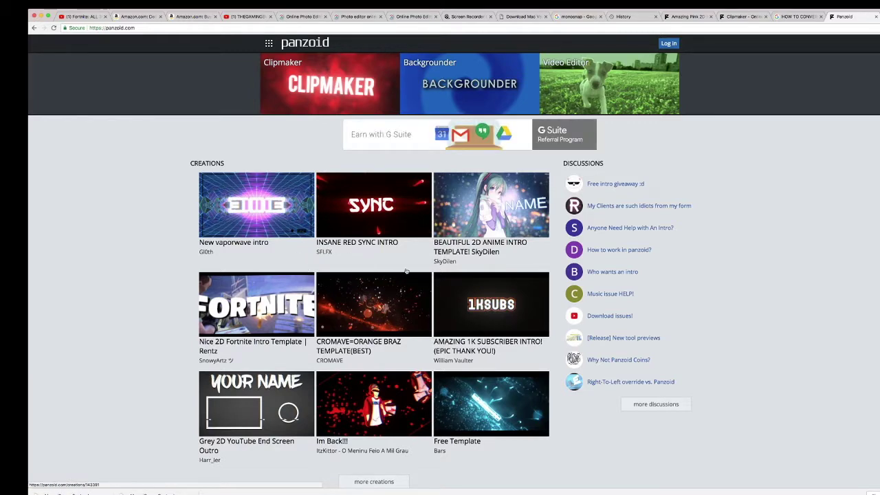
Browse 'more creations' and open the 'Amazing Pink 2D Intro! Professional' template
scroll(370, 269, "down", 2)
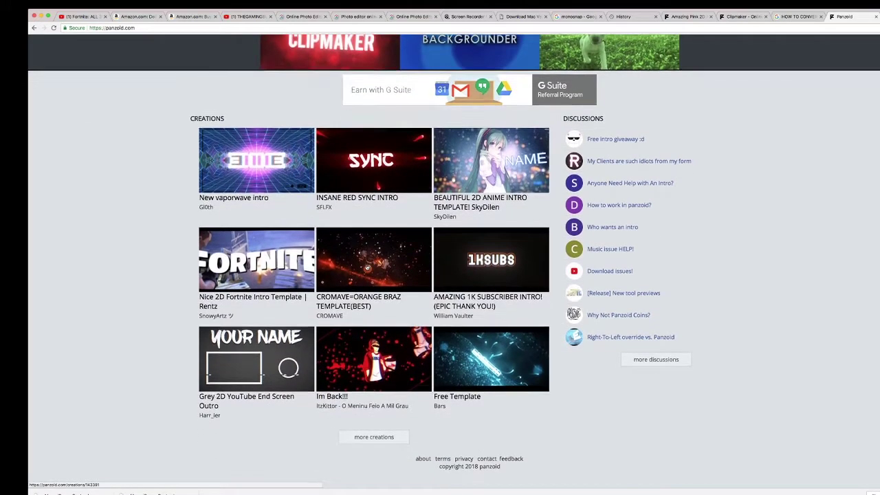
left_click(367, 437)
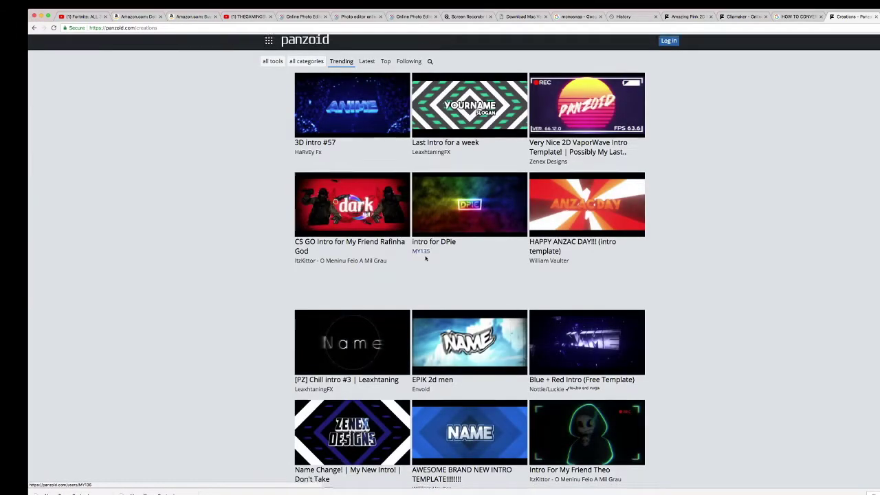
scroll(426, 259, "down", 1)
scroll(426, 260, "down", 1)
scroll(428, 260, "down", 3)
scroll(429, 261, "down", 1)
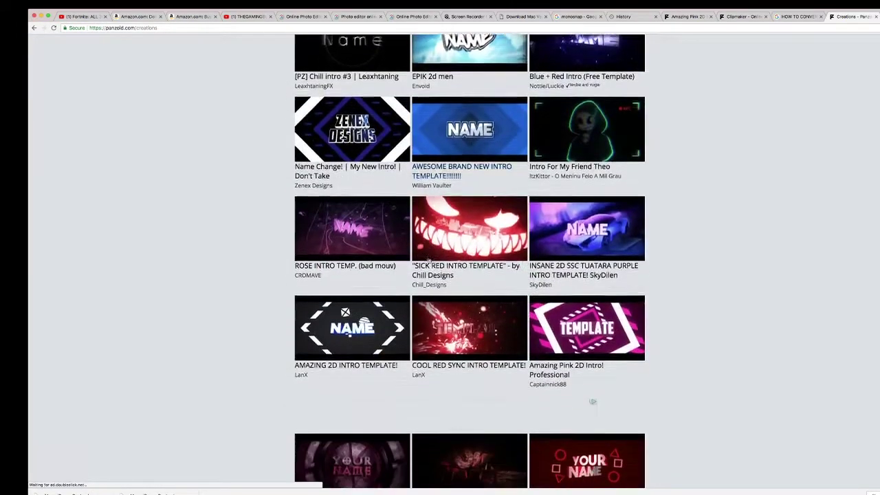
left_click(562, 367)
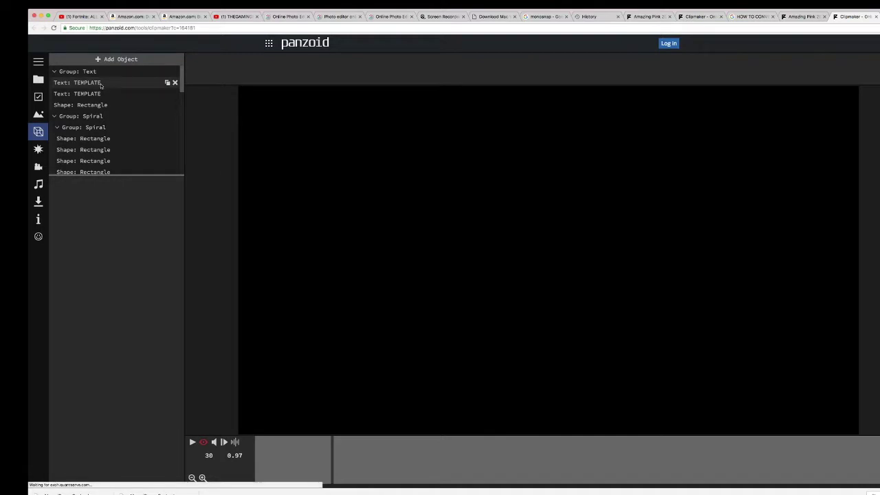
Once the template loads in Clipmaker, select its first TEMPLATE text layer
left_click(101, 83)
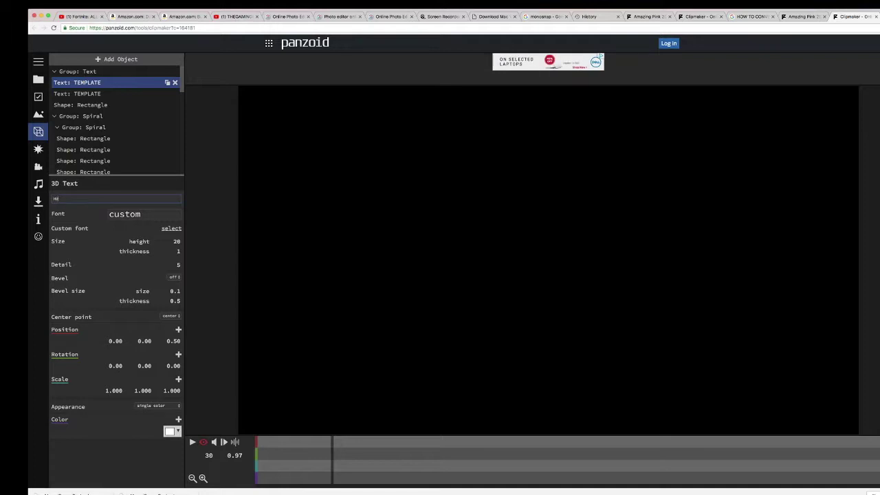
Change both TEMPLATE text layers to HUGOPLAYS and start preview playback
type("OPLAYS")
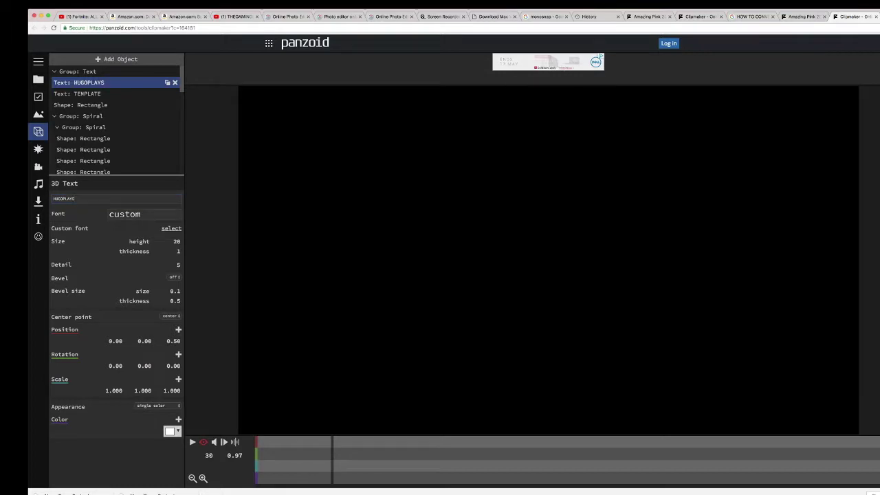
left_click(82, 93)
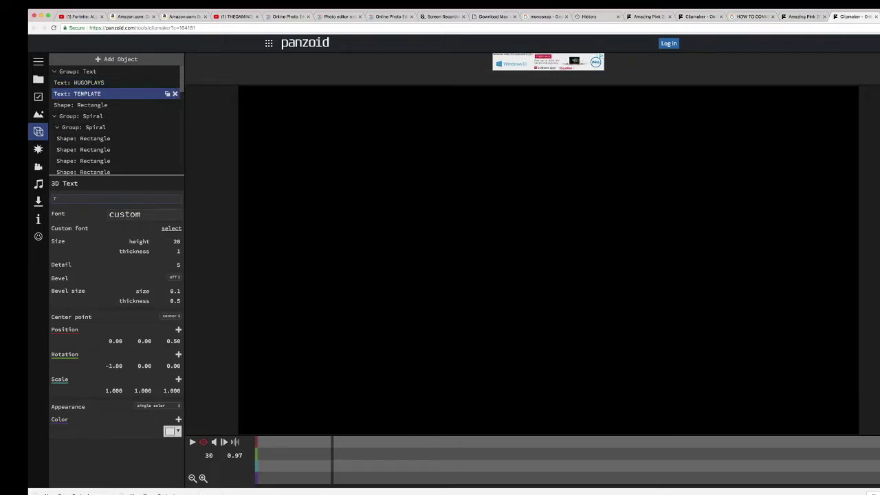
type("HUGOPLAYS")
key("Return")
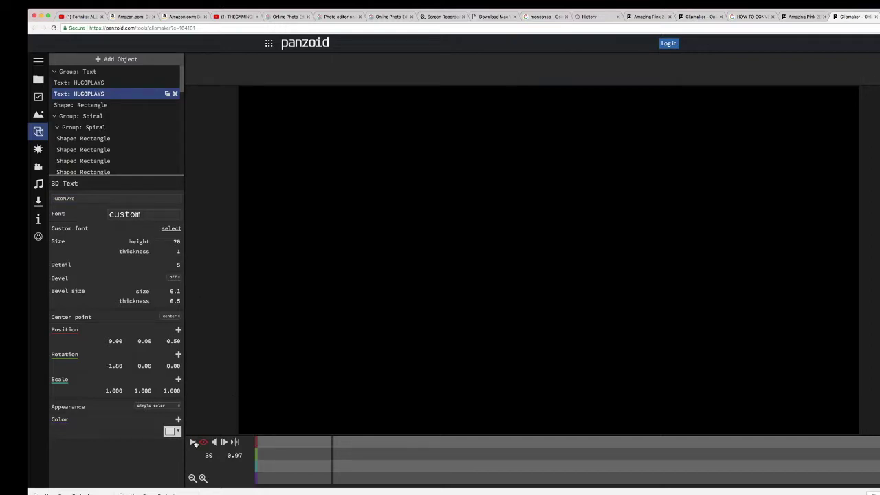
left_click(193, 442)
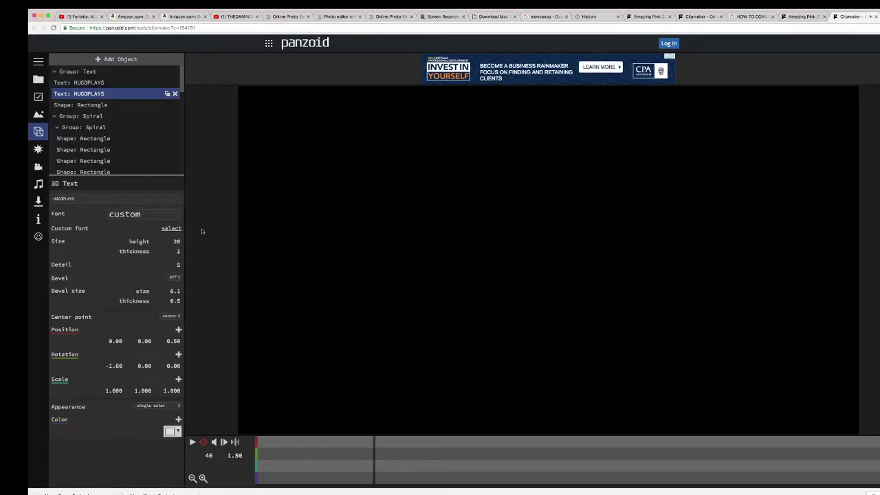
Scroll the object list down to the Squares group objects
scroll(97, 126, "down", 2)
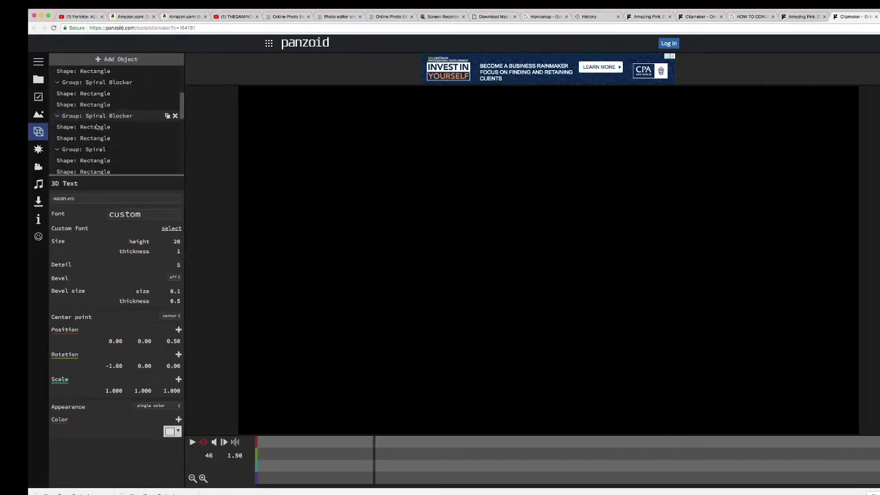
scroll(97, 127, "down", 3)
scroll(96, 127, "down", 1)
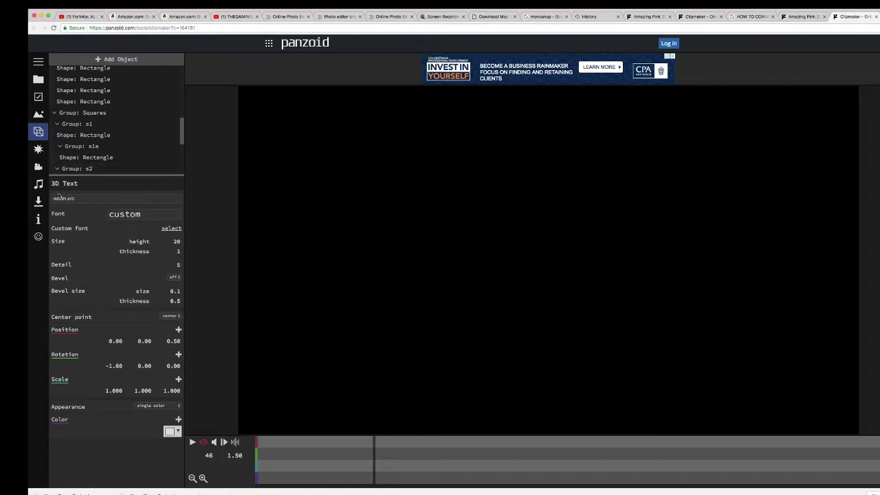
Open the 'Download your video' settings and the render Mode quality options
left_click(38, 201)
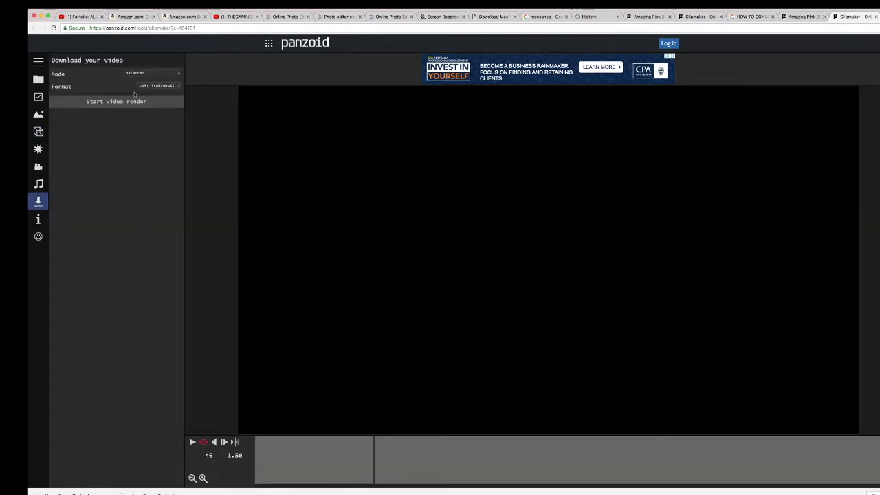
left_click(174, 76)
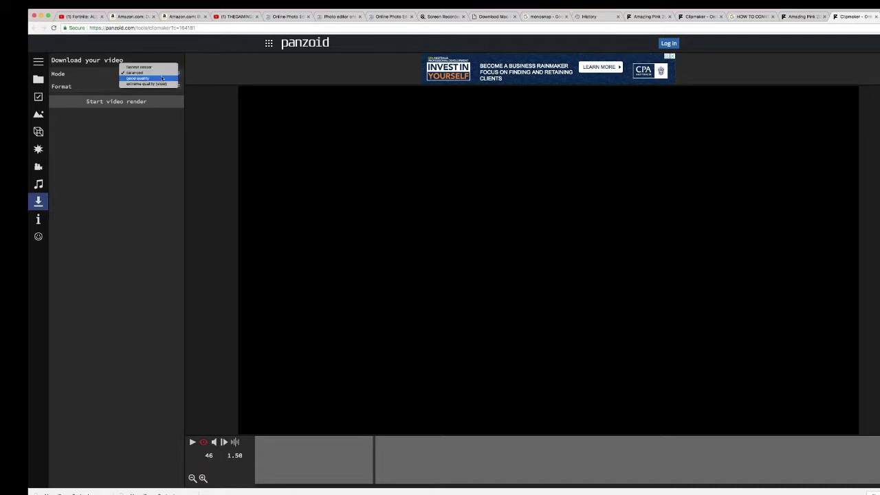